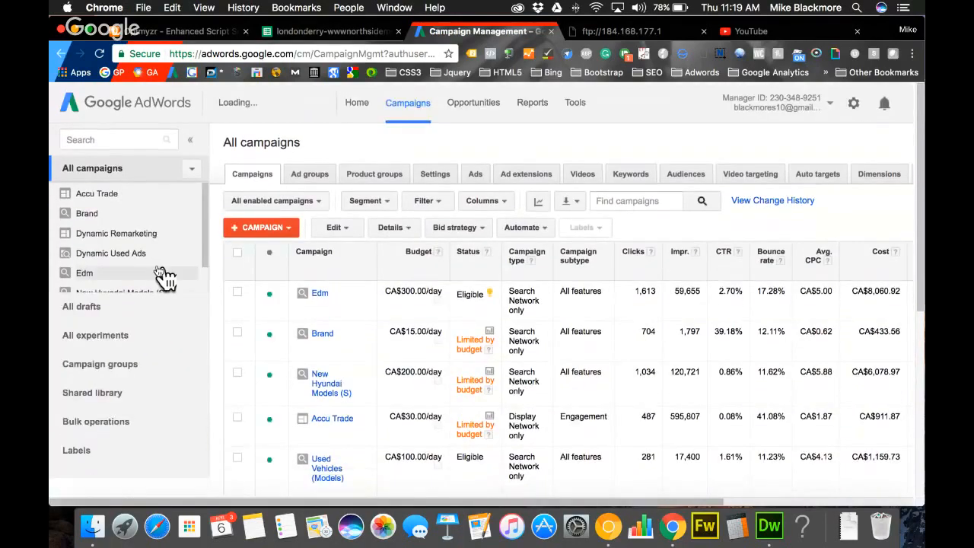
Remove all ad groups from the Used Vehicles (Models) campaign.
scroll(162, 275, down, 1)
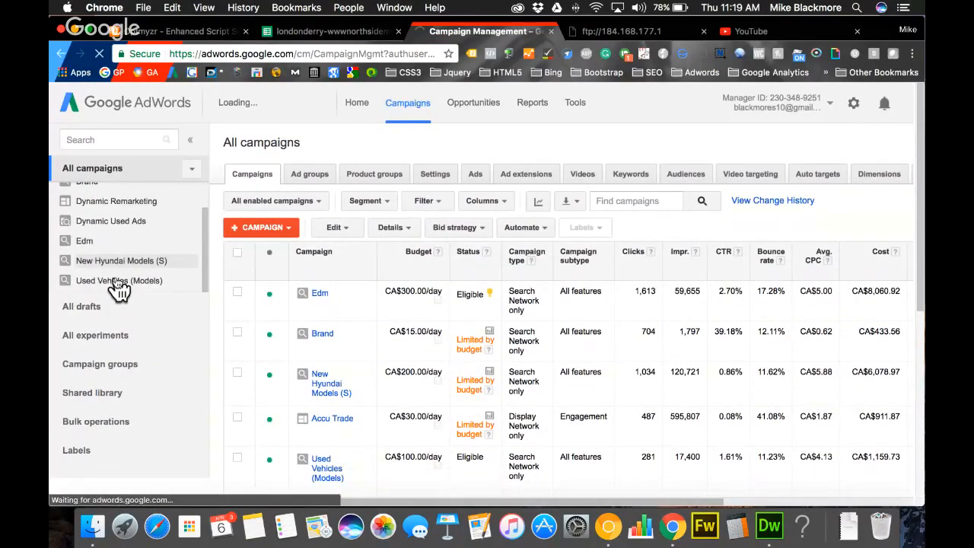
click(115, 281)
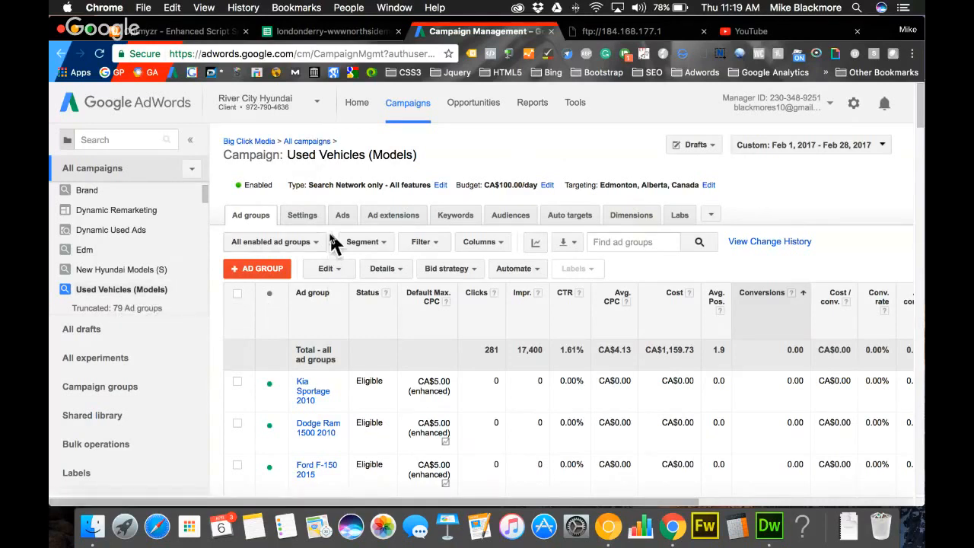
click(238, 297)
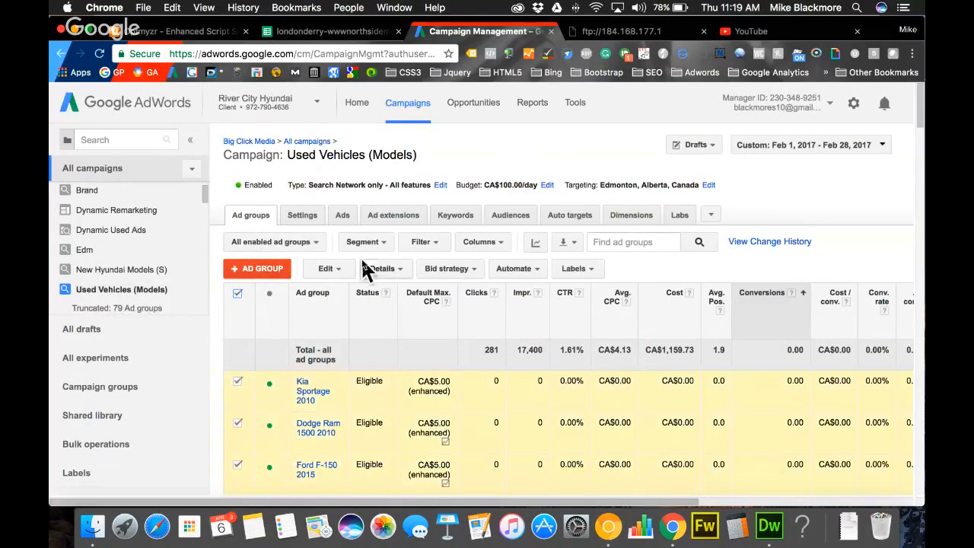
click(333, 271)
click(333, 328)
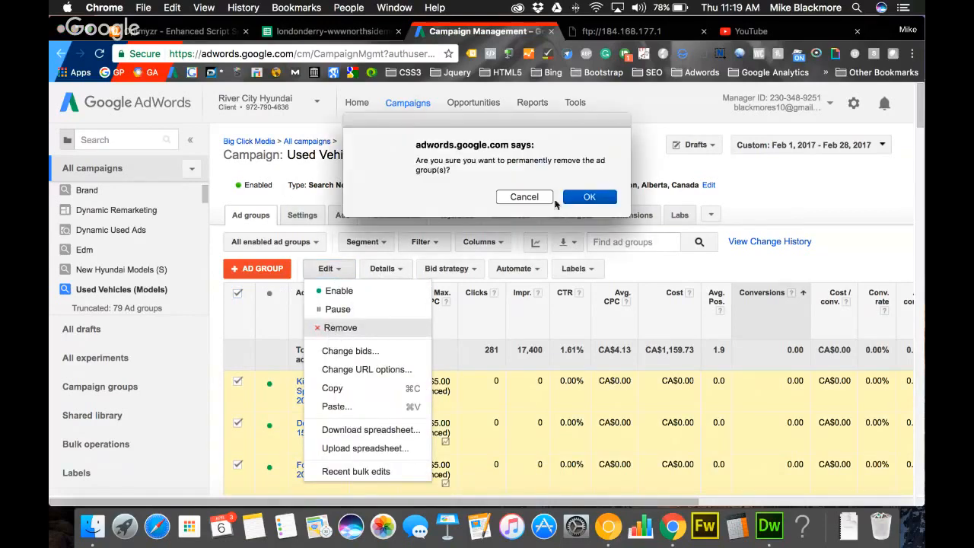
click(590, 199)
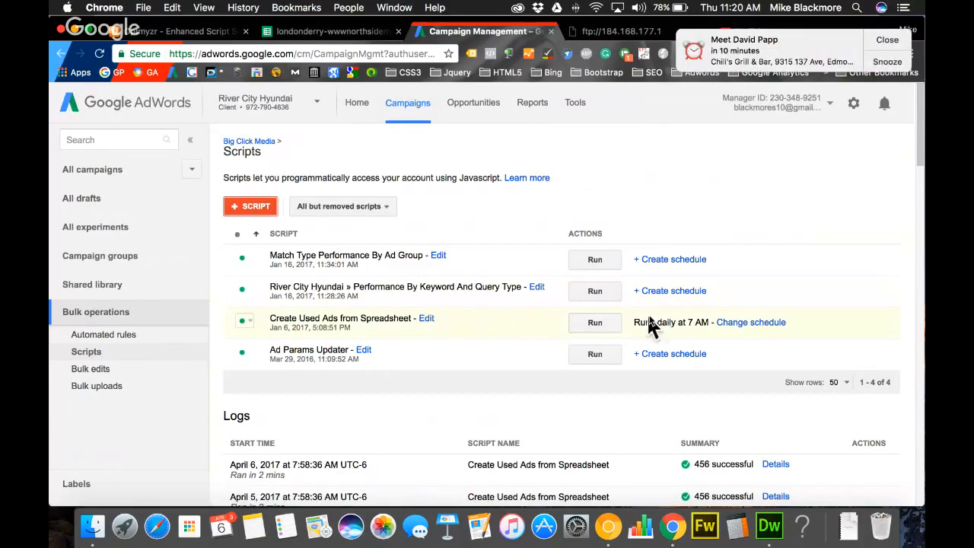
Run the Create Used Ads from Spreadsheet script manually and check its entry in the script logs.
drag(635, 321, 708, 322)
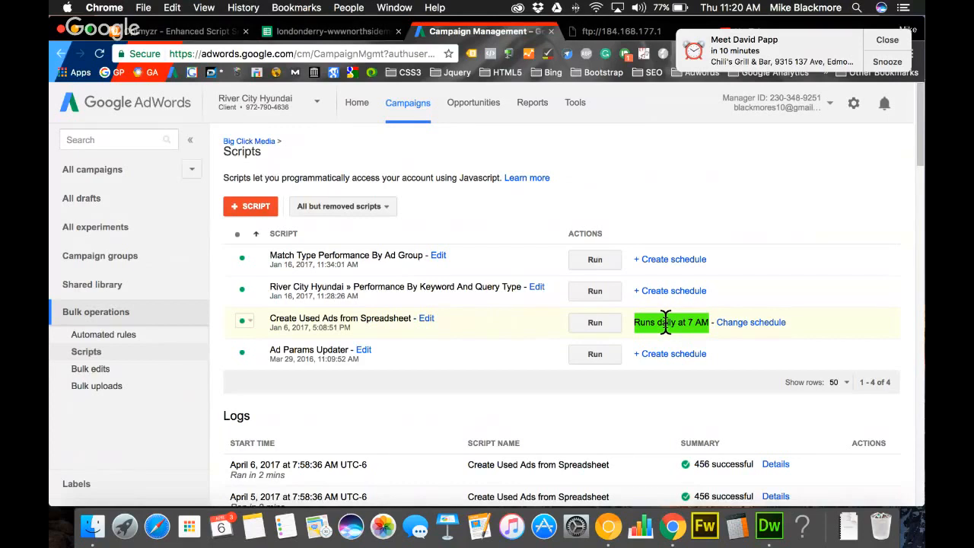
click(596, 323)
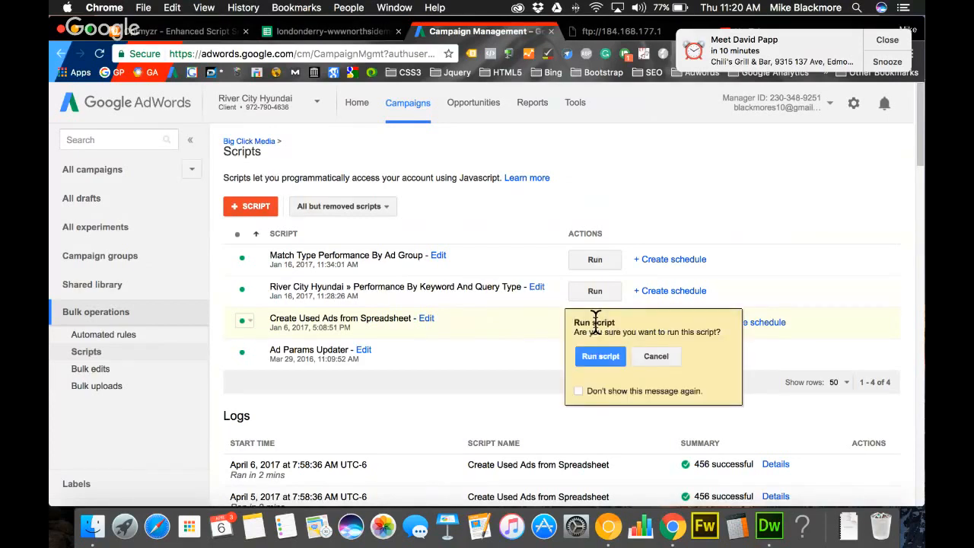
click(601, 357)
scroll(464, 365, down, 2)
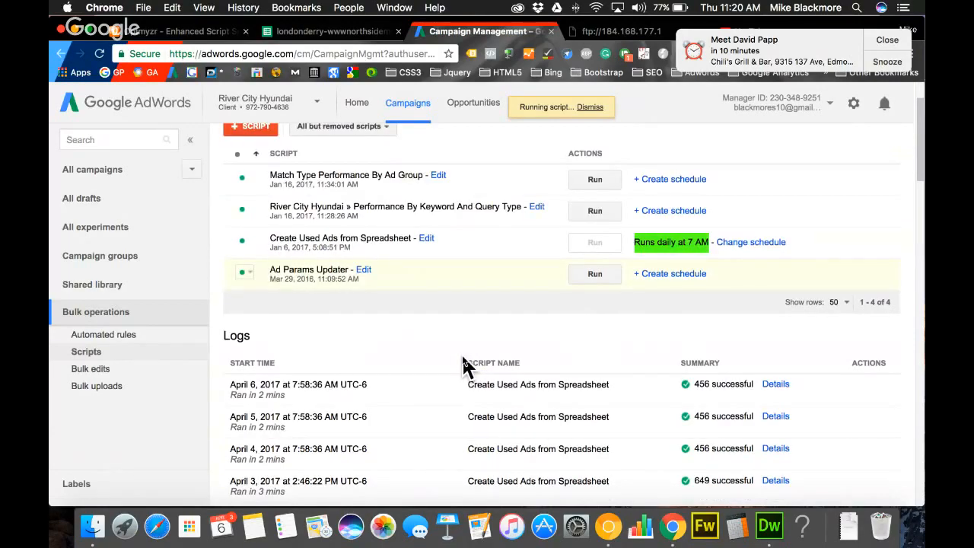
scroll(464, 358, down, 1)
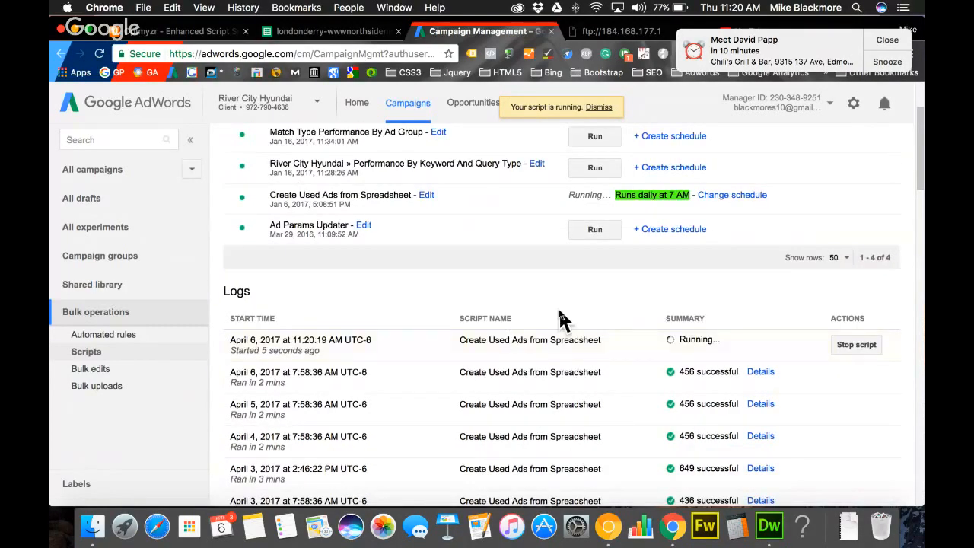
scroll(561, 320, up, 2)
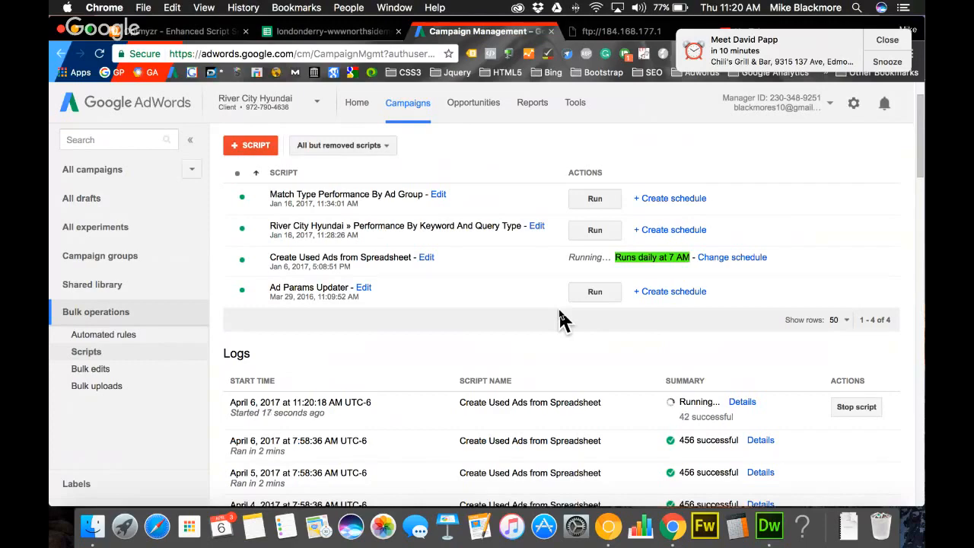
Switch to Optmyzr, open the Used Vehicles (RCH) setting for editing and try to continue past its spreadsheet URL page.
click(182, 34)
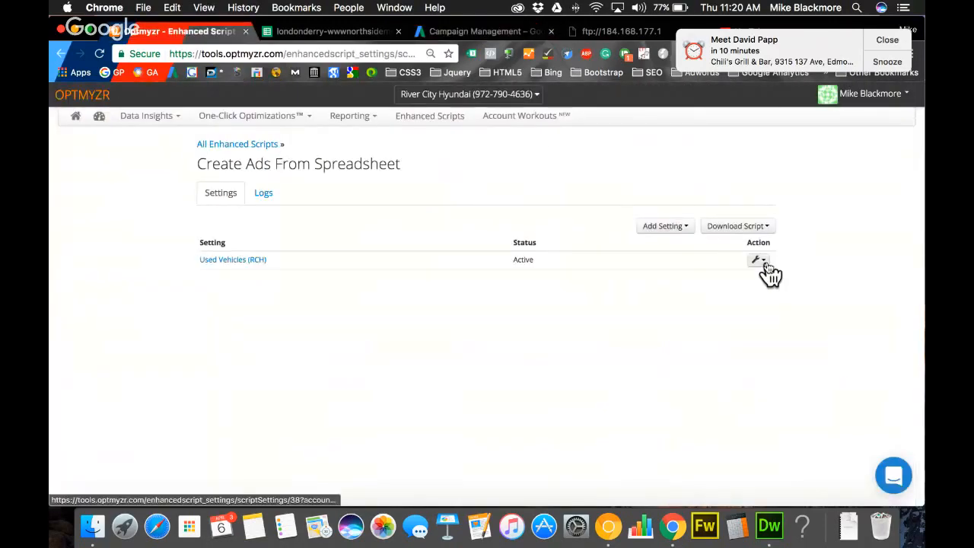
click(318, 35)
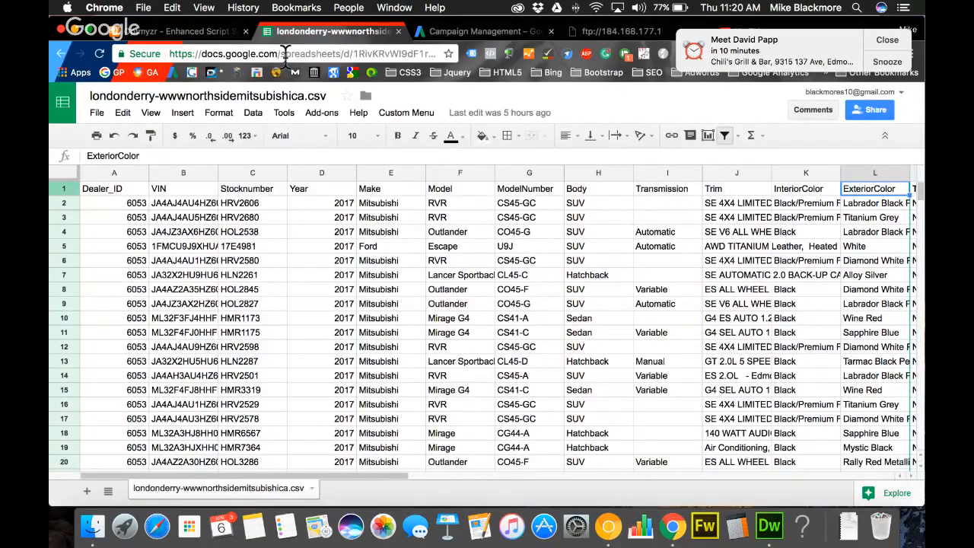
click(195, 32)
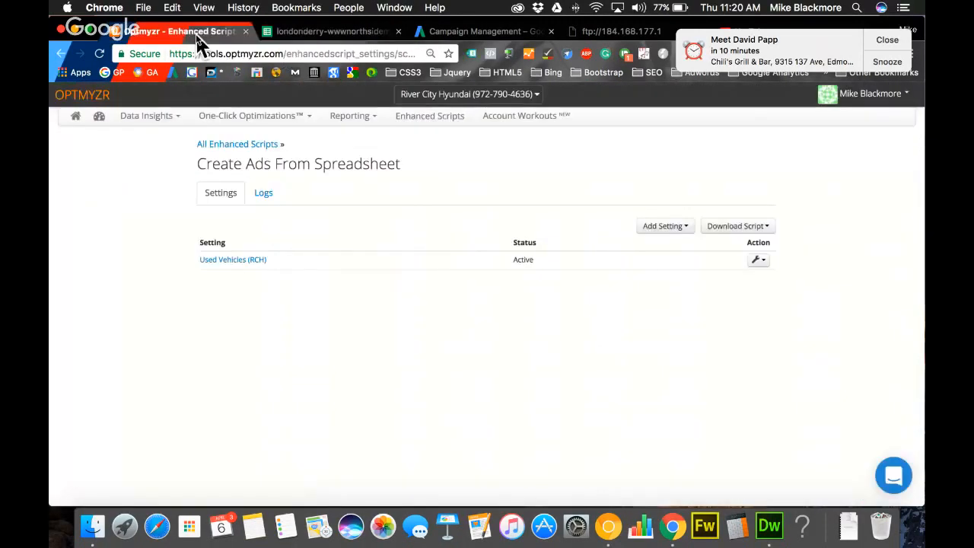
click(760, 262)
click(691, 282)
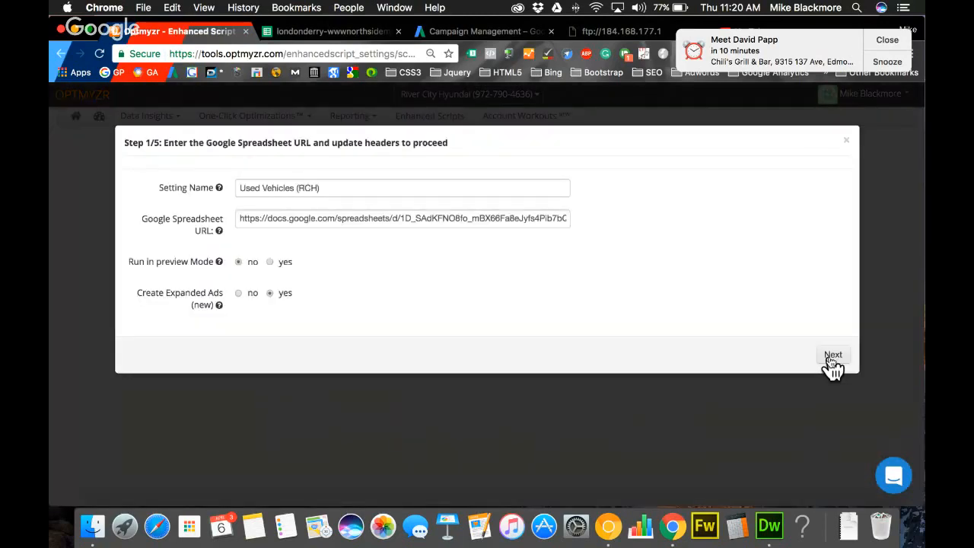
click(833, 356)
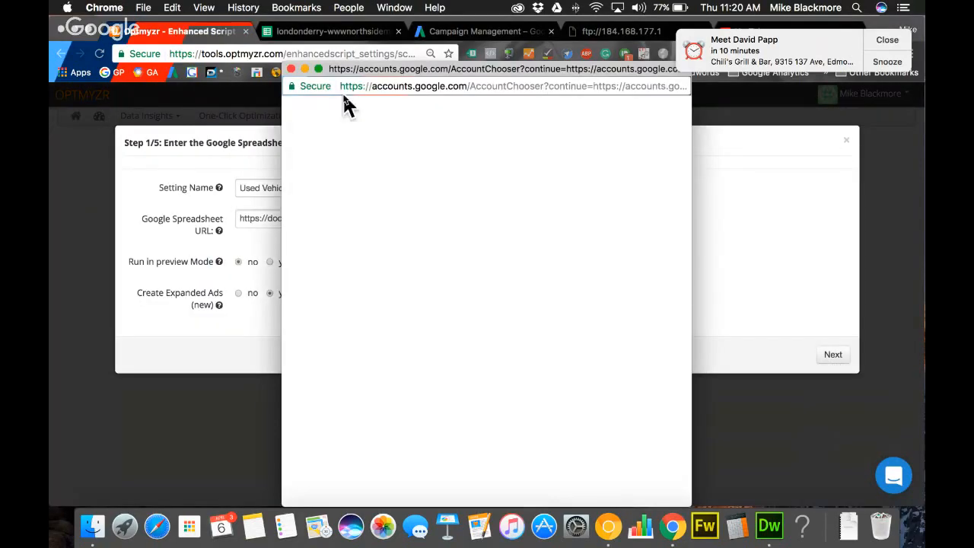
click(290, 68)
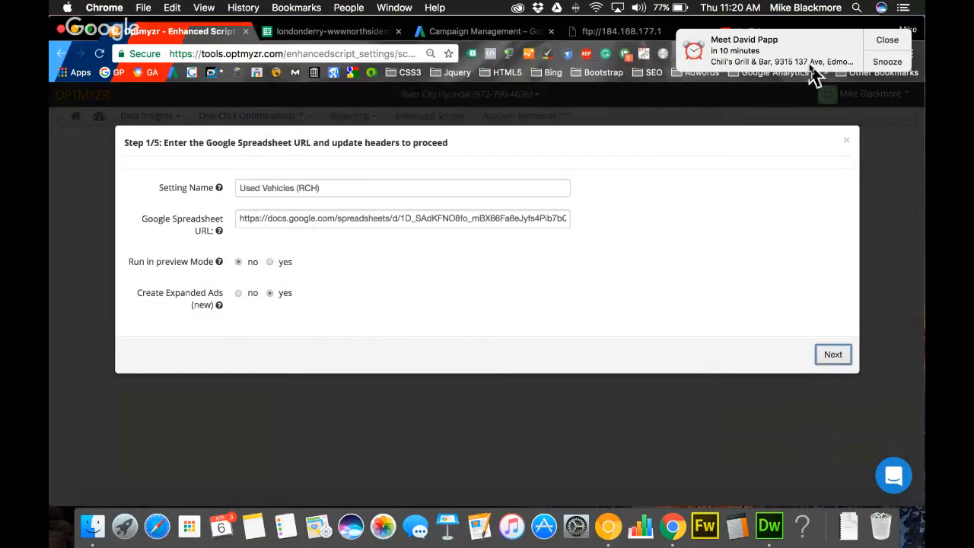
click(879, 53)
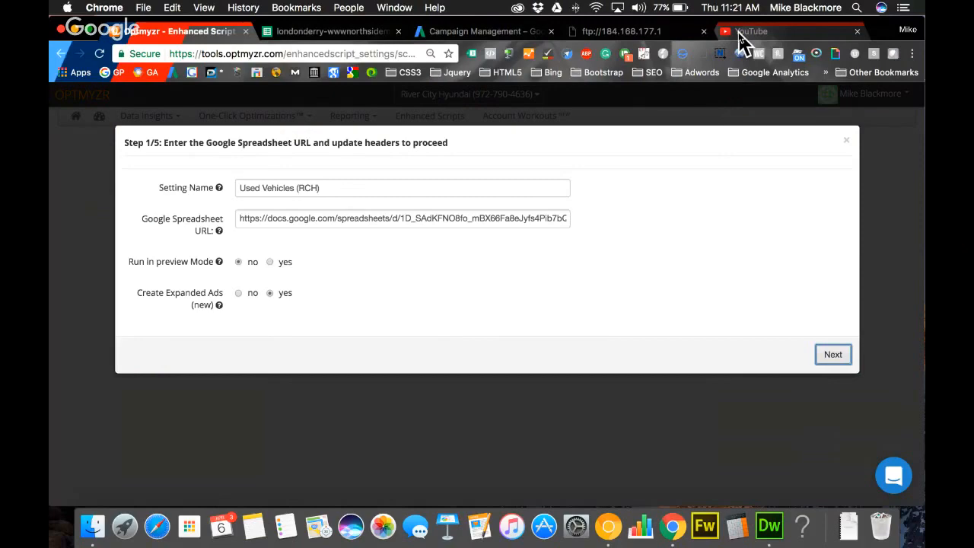
Switch back to AdWords, review the code of the Performance By Keyword And Query Type script and close it unchanged.
click(473, 34)
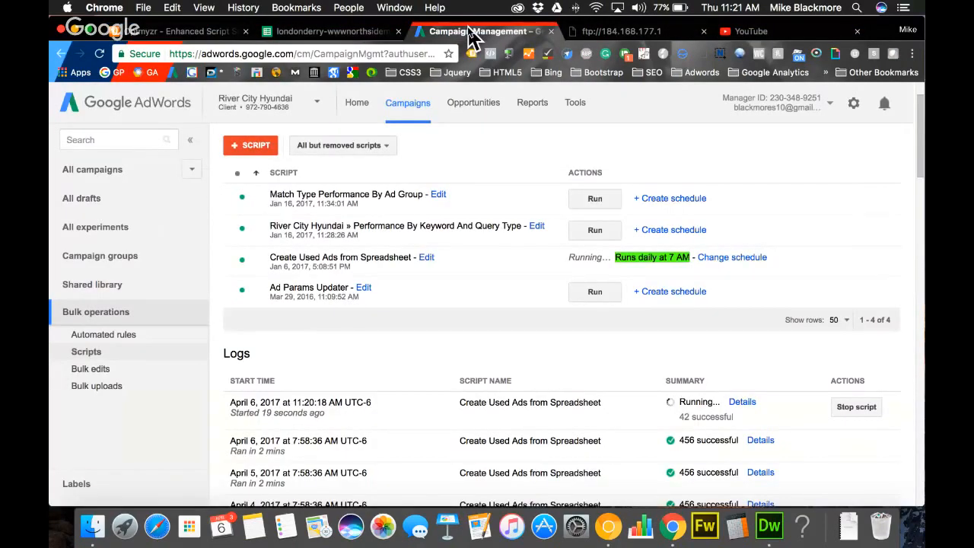
scroll(348, 434, down, 2)
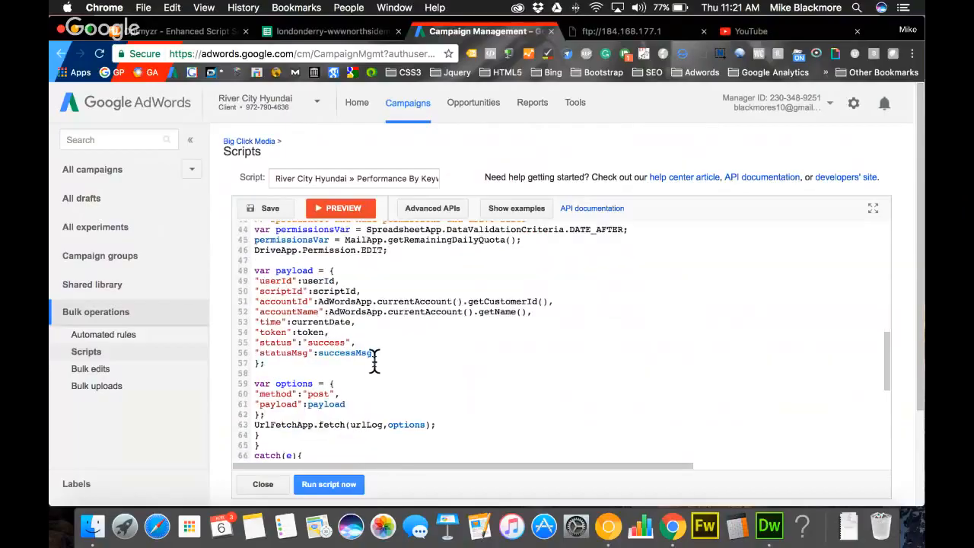
scroll(374, 362, down, 5)
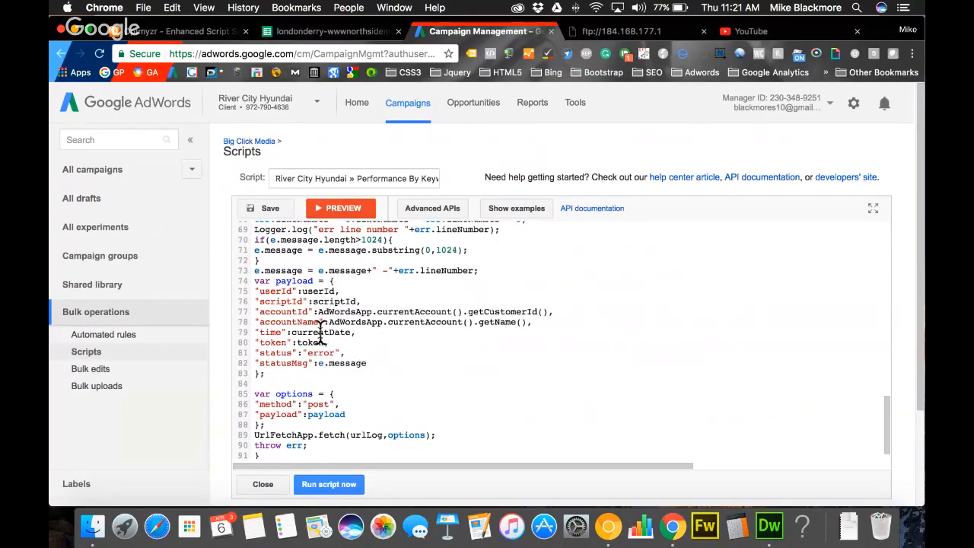
scroll(319, 331, up, 4)
scroll(320, 331, up, 5)
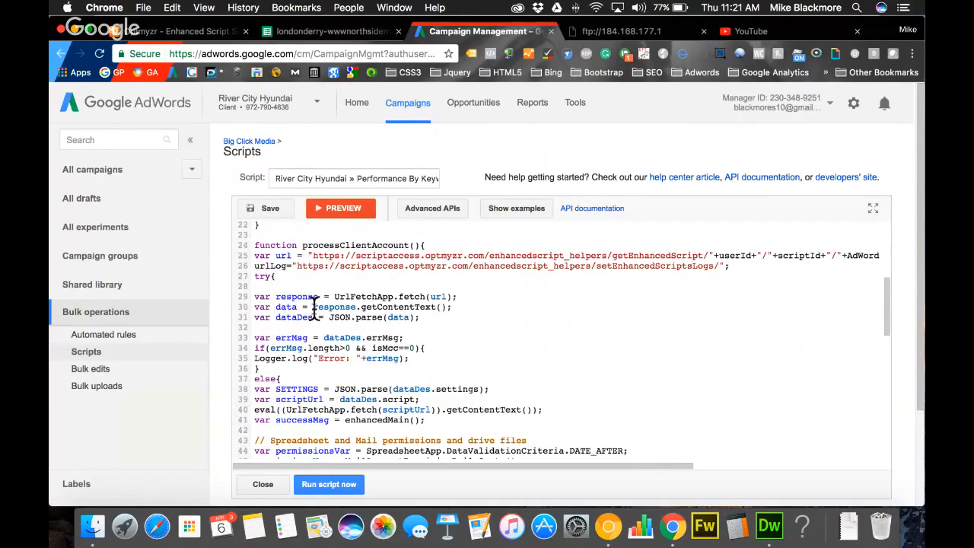
scroll(314, 312, up, 5)
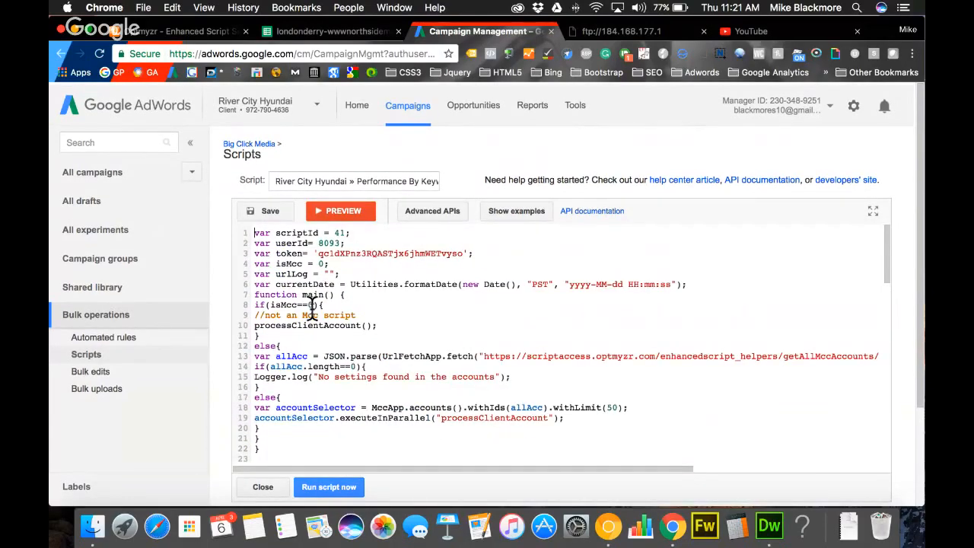
click(266, 485)
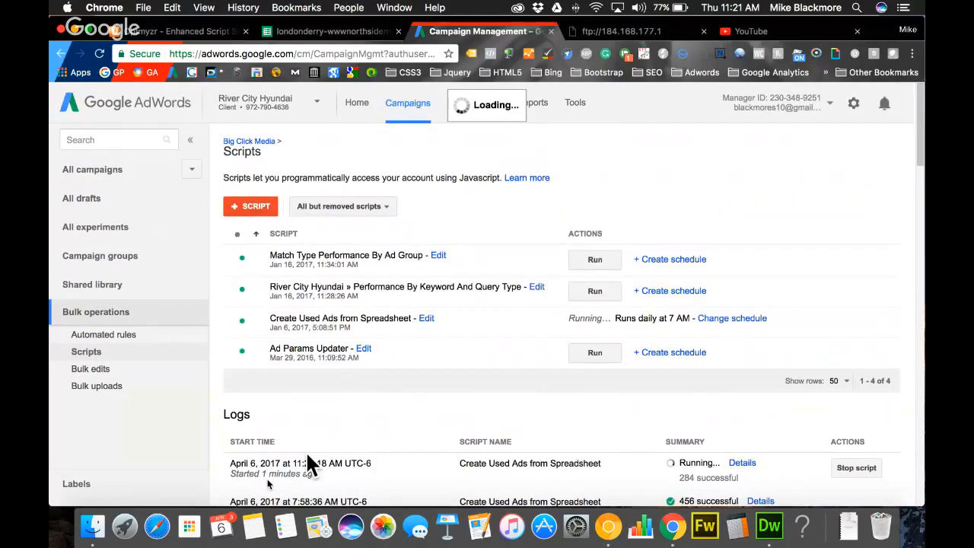
Open the log details of the running Create Used Ads from Spreadsheet script and review its ad group, keyword and ad changes.
scroll(694, 319, down, 3)
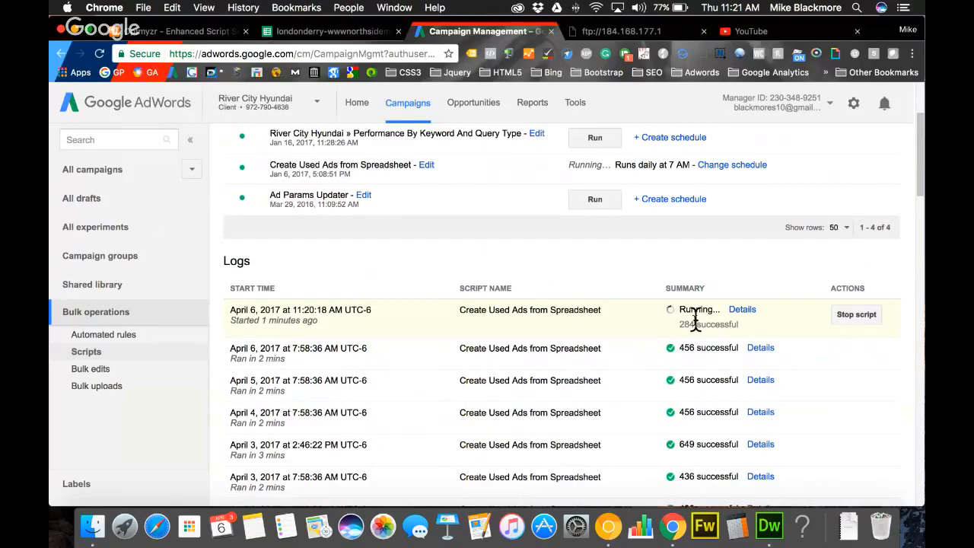
scroll(745, 319, up, 3)
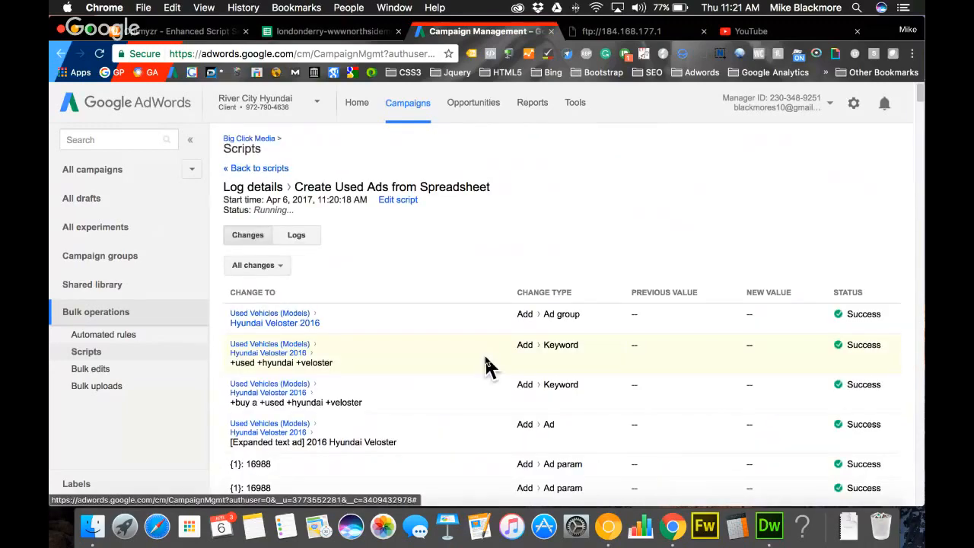
scroll(487, 365, down, 3)
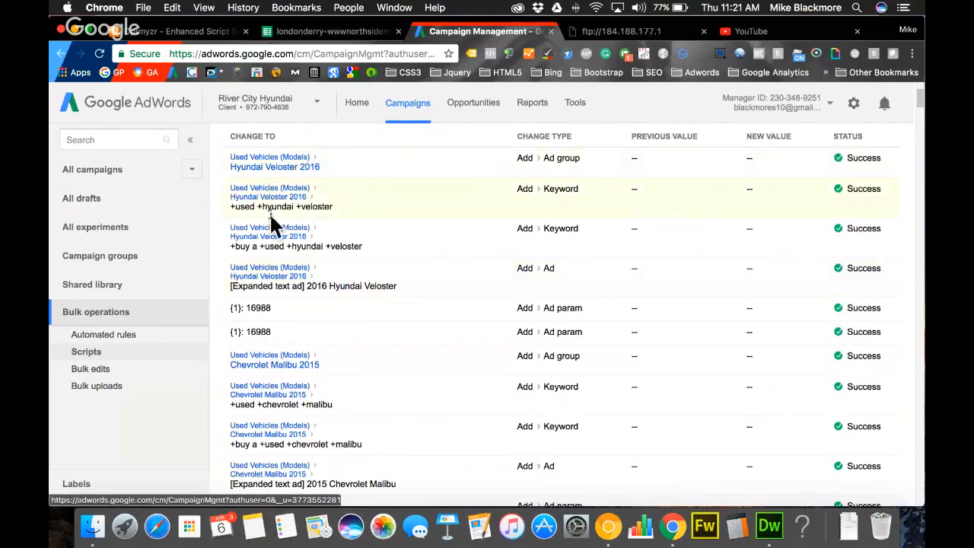
scroll(552, 350, down, 2)
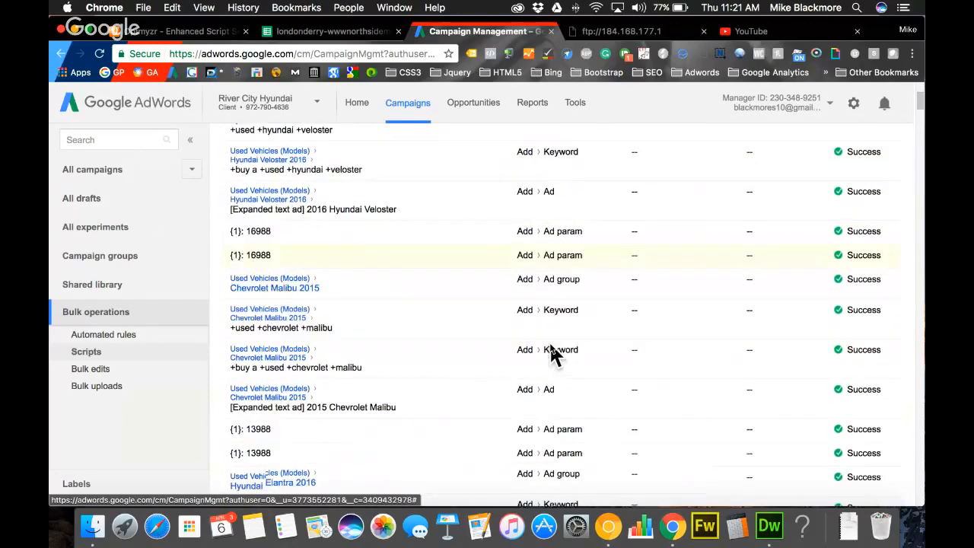
scroll(495, 320, up, 5)
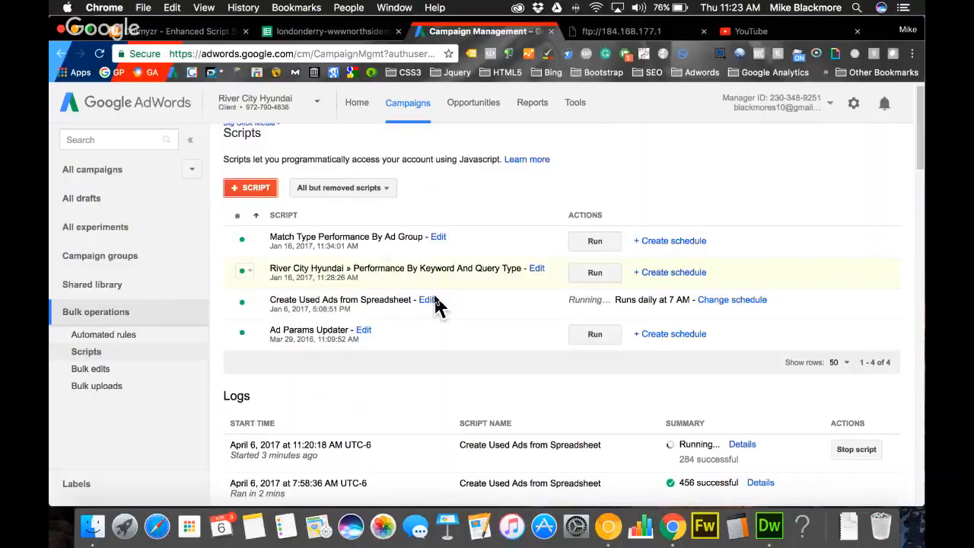
Open the log details of the completed April 6, 11:20:18 AM run and examine its list of changes.
scroll(511, 311, down, 2)
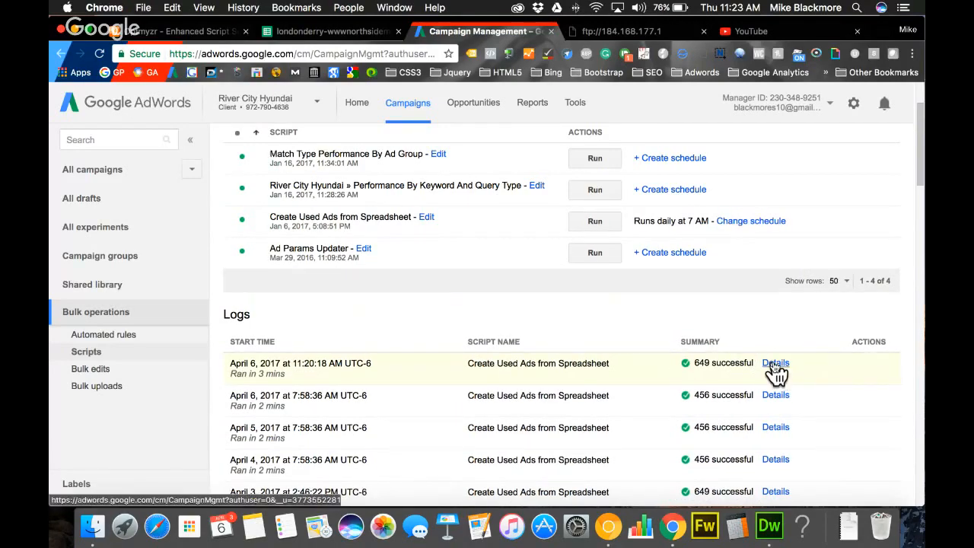
click(775, 364)
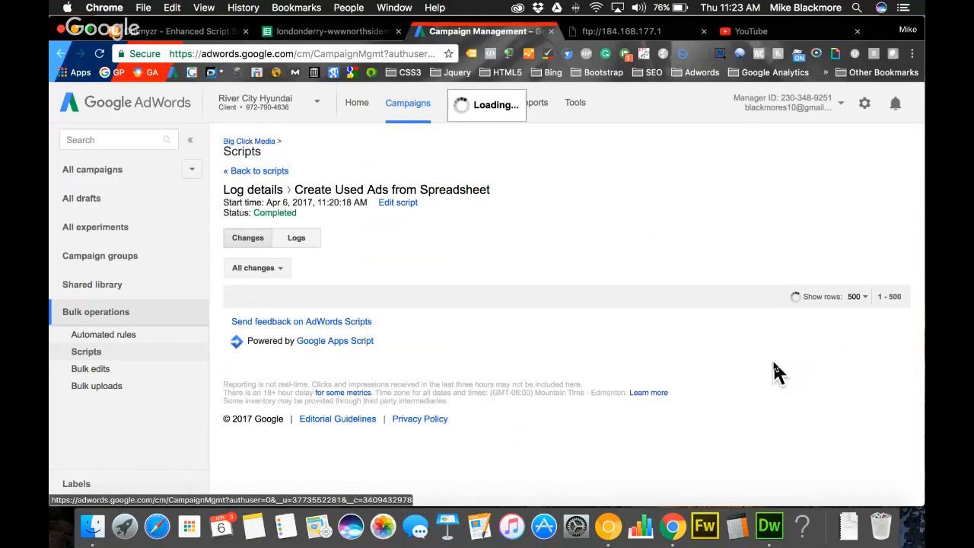
scroll(481, 361, down, 1)
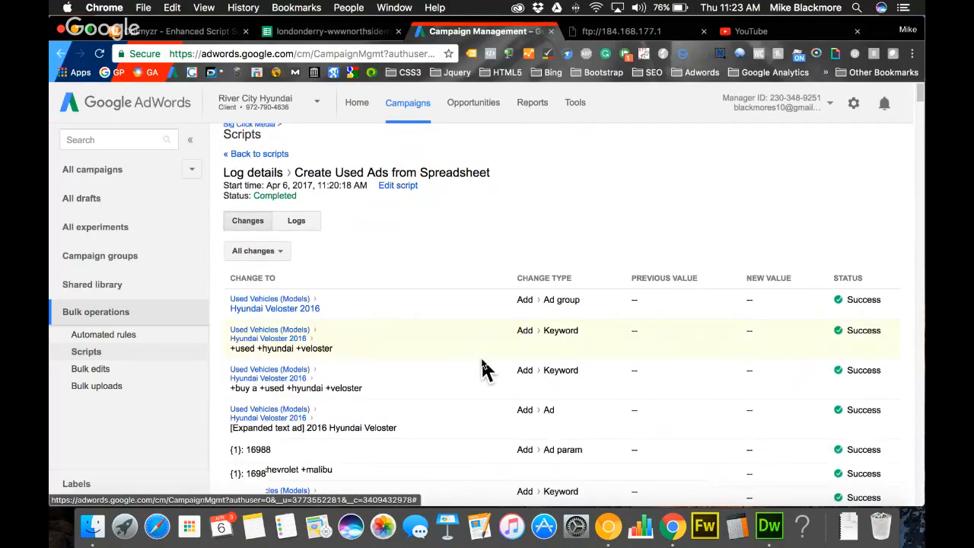
scroll(242, 272, up, 1)
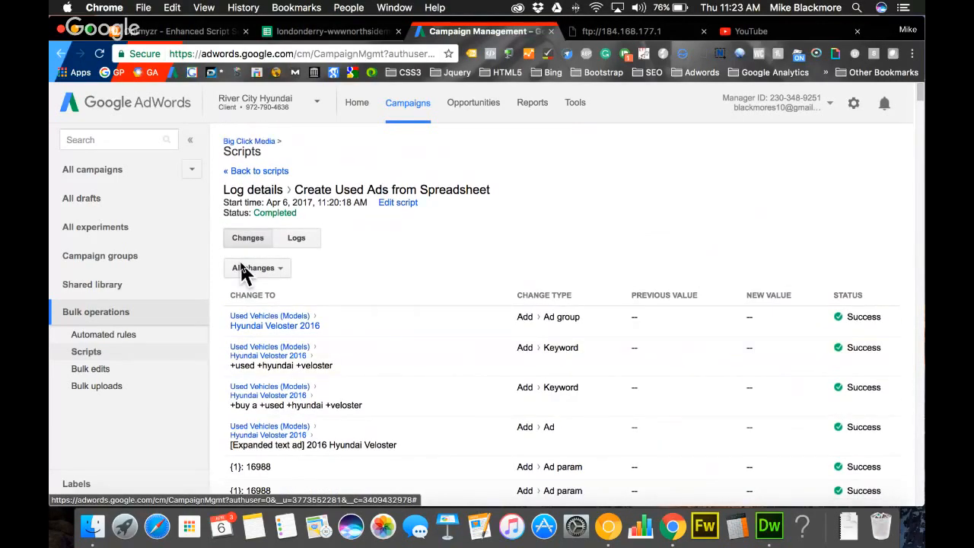
Open the Used Vehicles (Models) campaign from all campaigns and reload the page to refresh its ad groups.
click(407, 103)
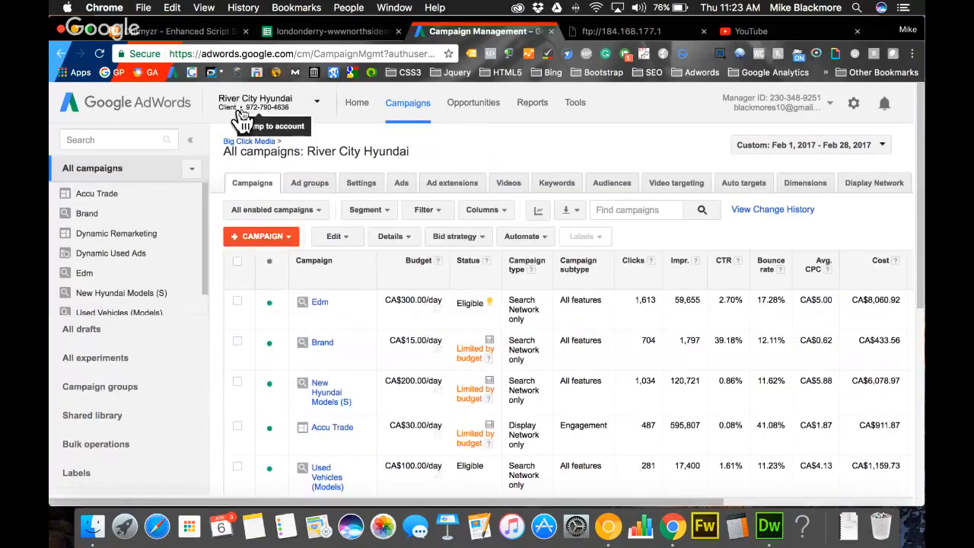
click(99, 311)
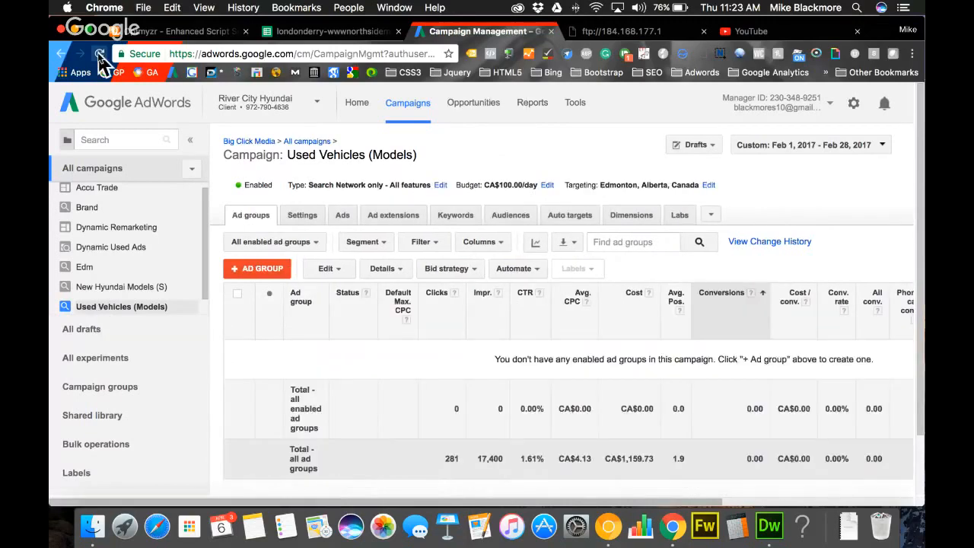
click(98, 55)
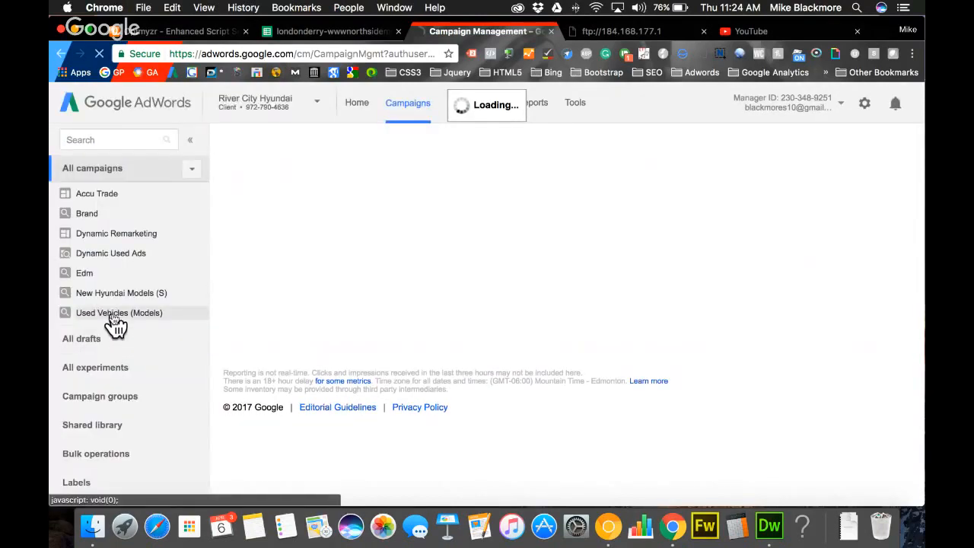
Open the Used Vehicles (Models) campaign and look through its ad groups in the table and the campaign tree.
click(114, 318)
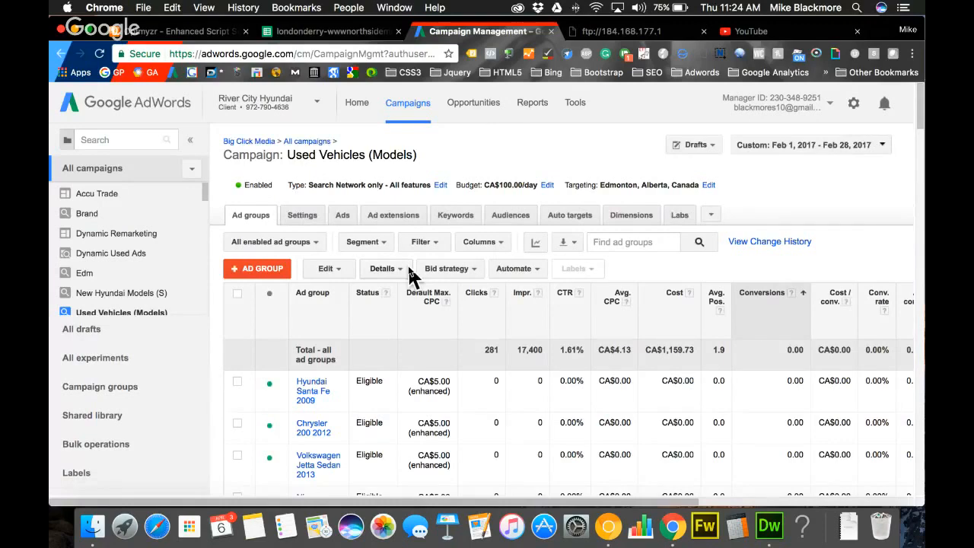
scroll(292, 350, down, 2)
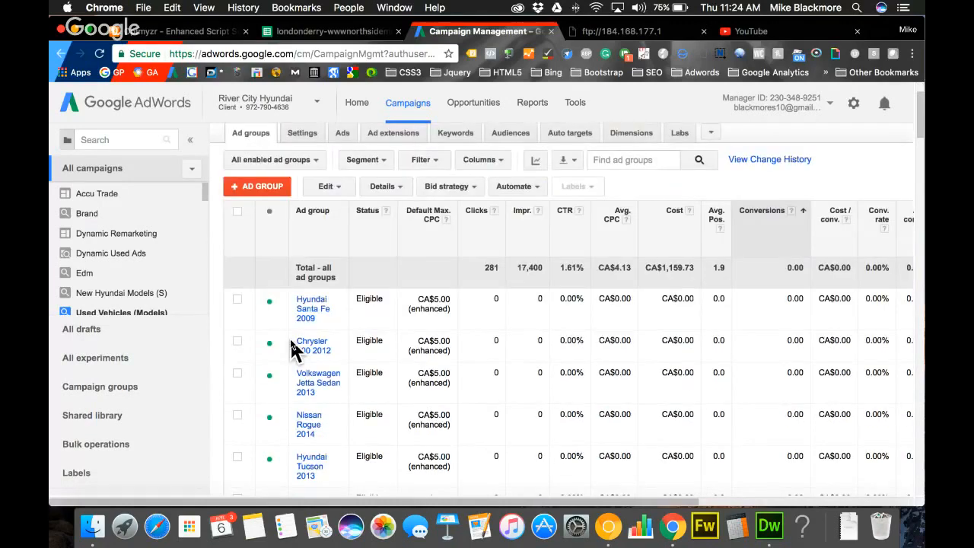
scroll(183, 281, down, 2)
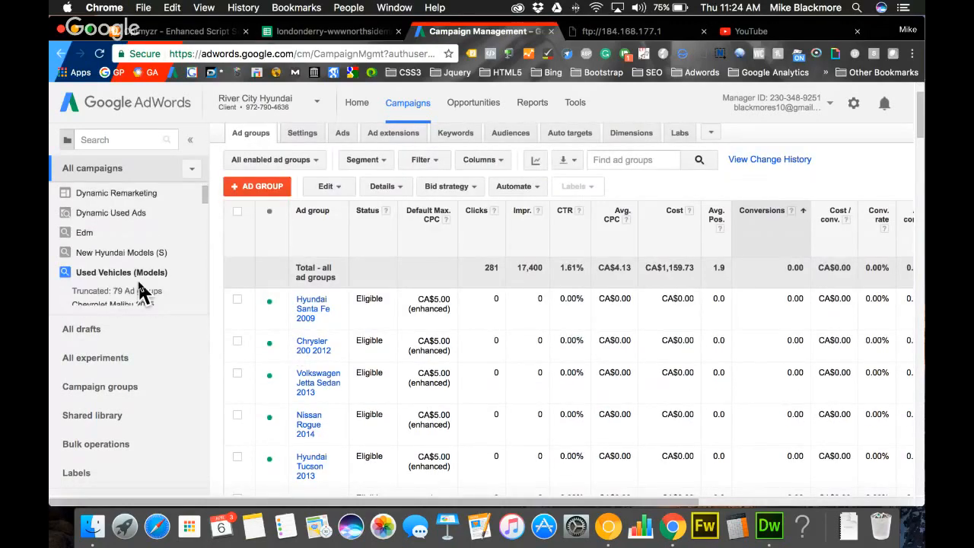
scroll(157, 283, down, 2)
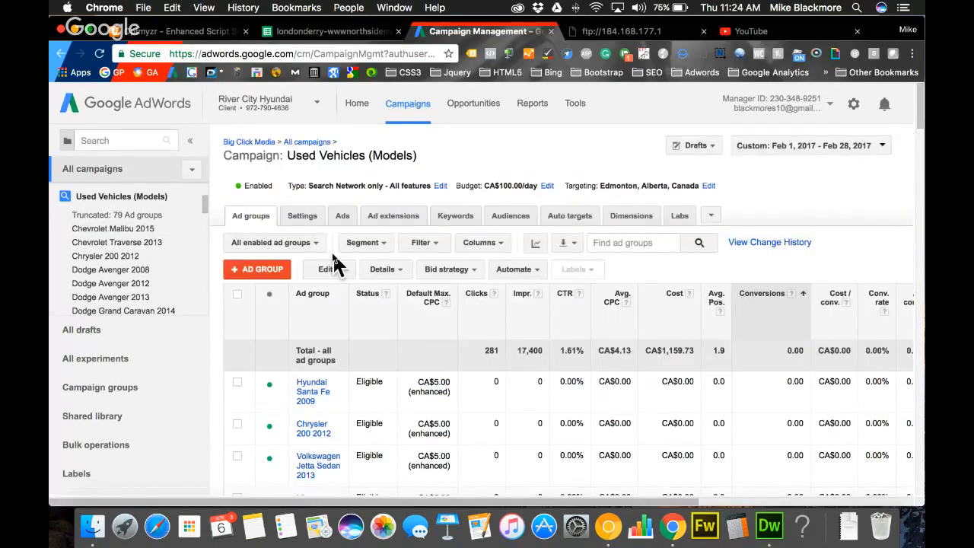
Open the Hyundai Santa Fe 2009 ad group and review its enabled keywords.
click(313, 391)
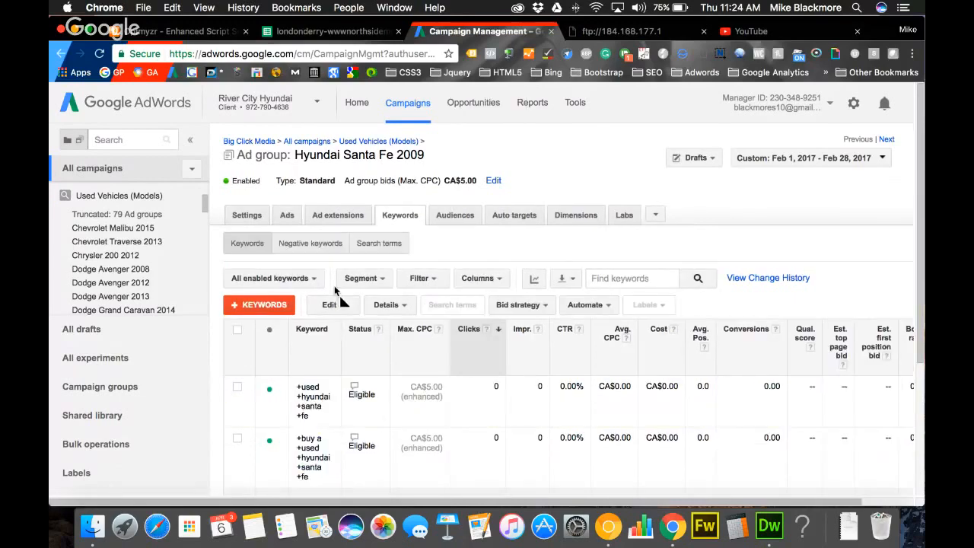
scroll(364, 385, down, 2)
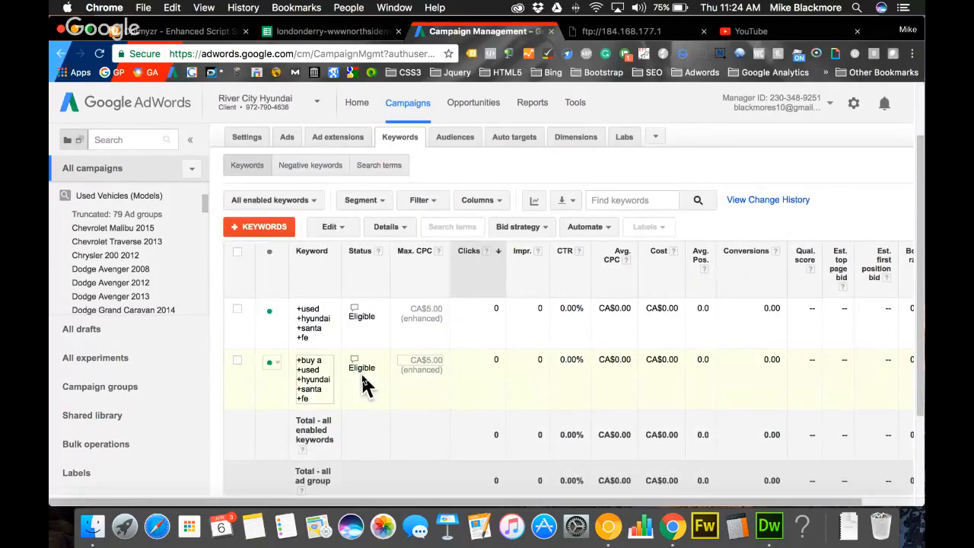
Show the ads of the Hyundai Santa Fe 2009 ad group and select the 2009 Hyundai Santa Fe ad for inspection.
scroll(342, 245, up, 2)
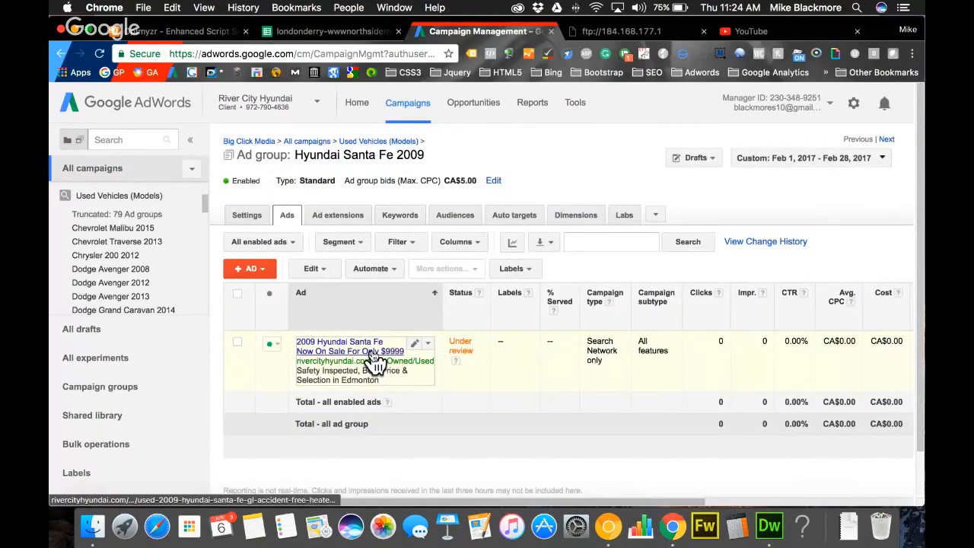
scroll(238, 315, down, 1)
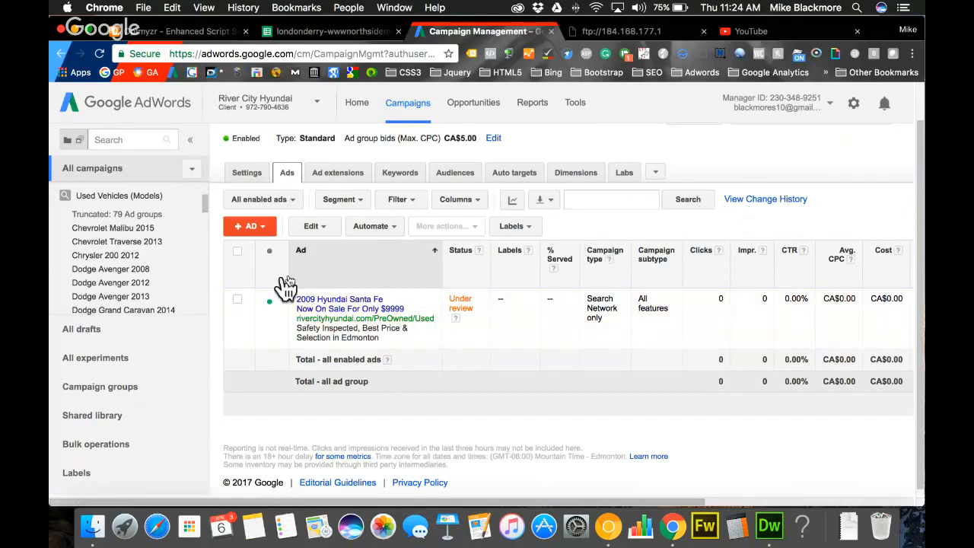
click(237, 300)
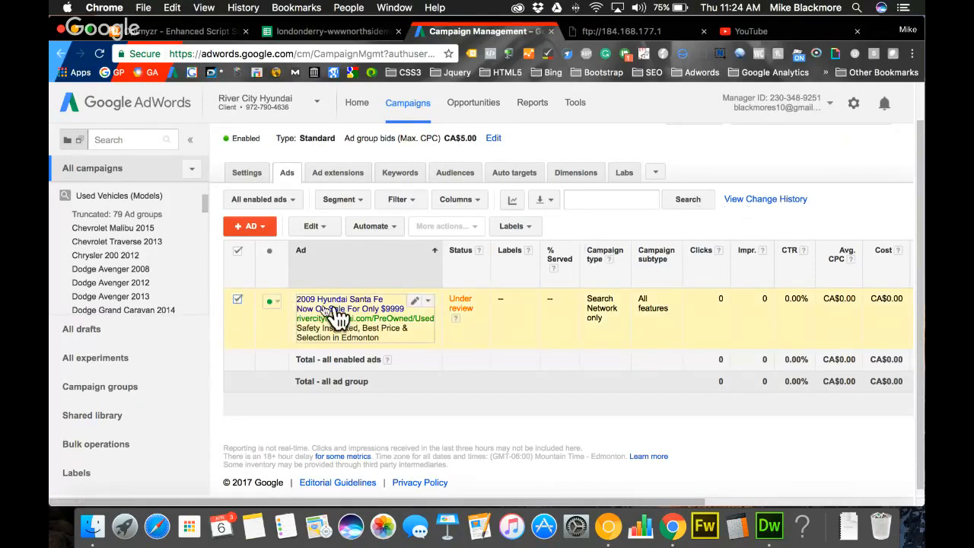